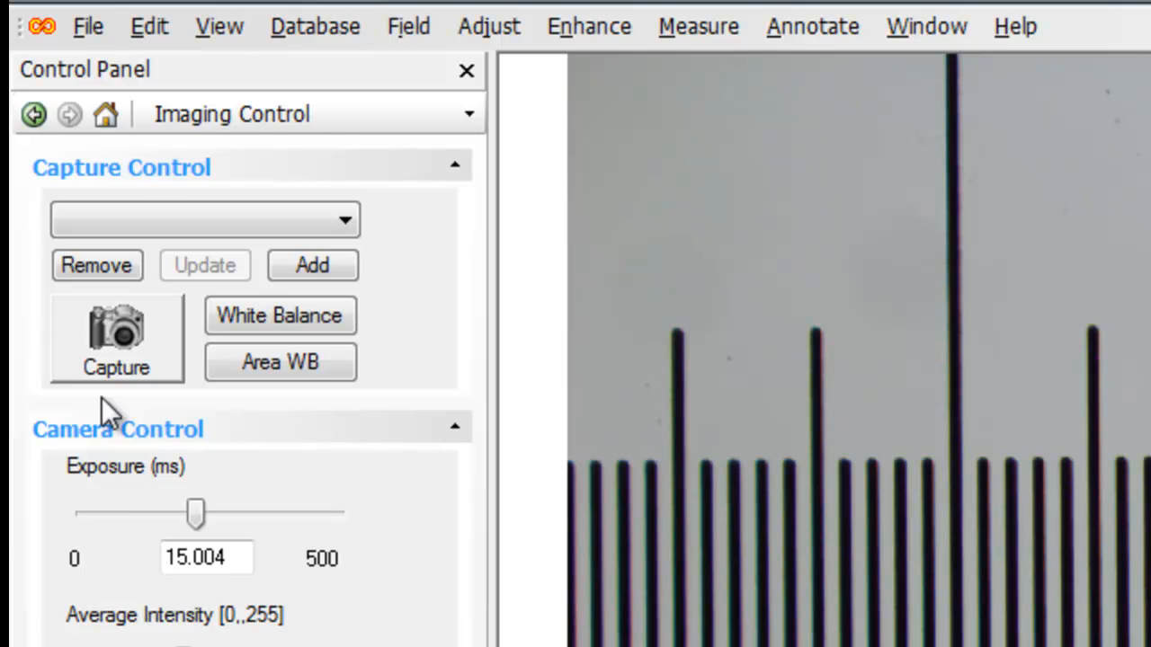
- Turn off Fit to Window for the live preview and review the averaging, subsampling and destination settings in Capture Options
left_click(214, 28)
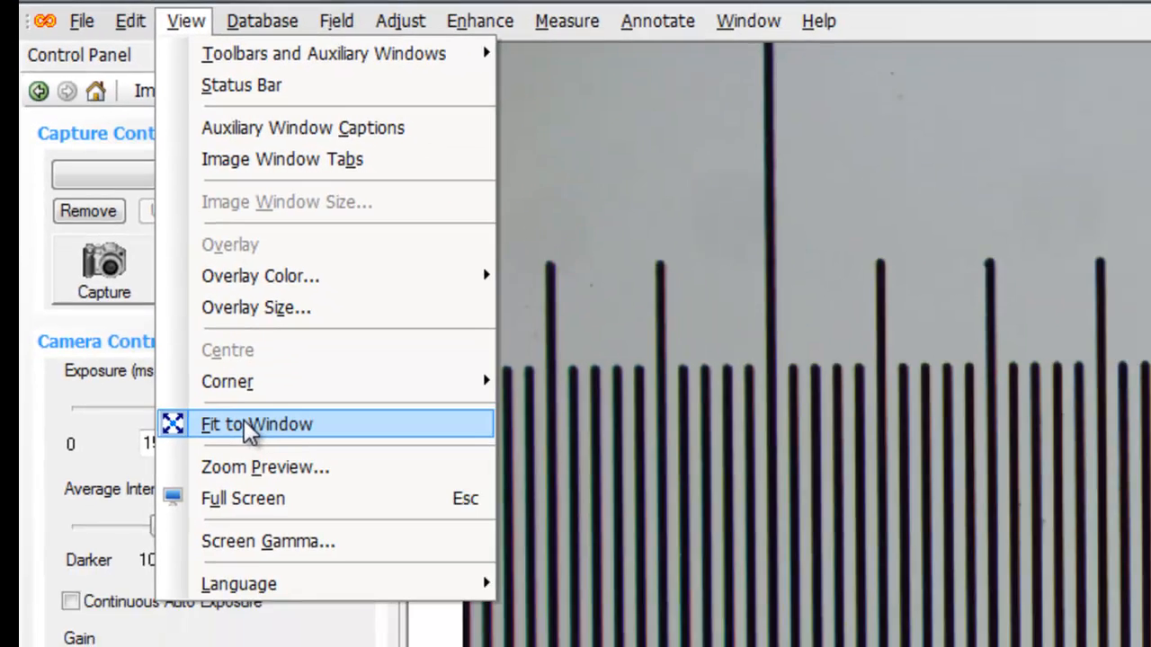
left_click(308, 533)
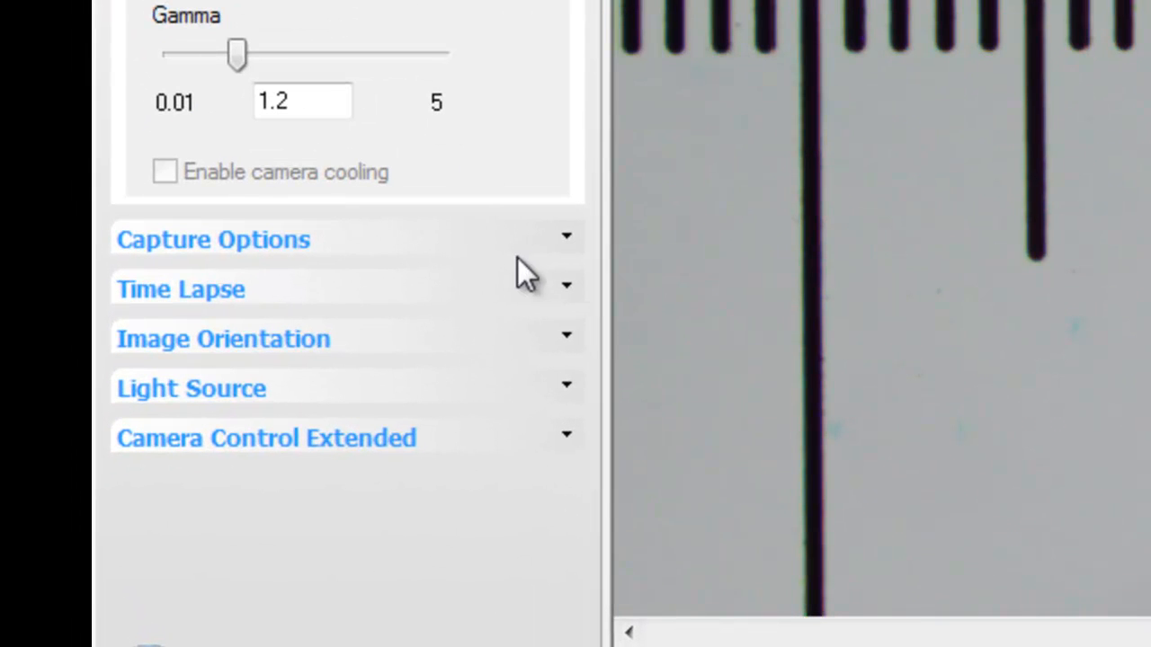
left_click(567, 239)
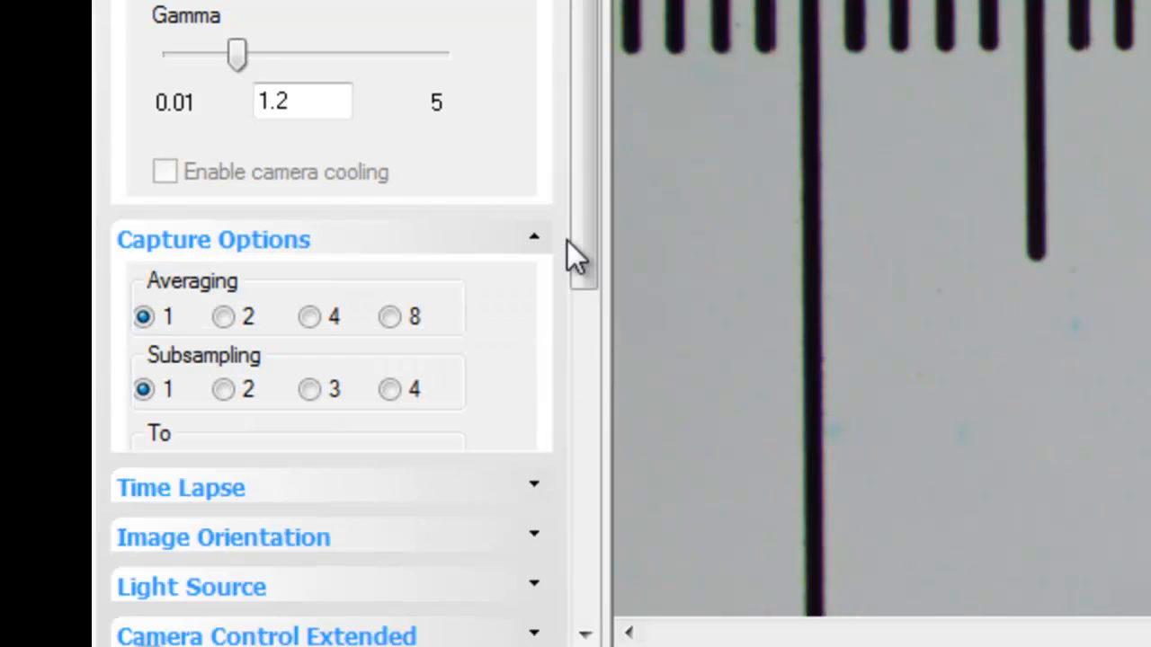
left_click_drag(584, 243, 588, 423)
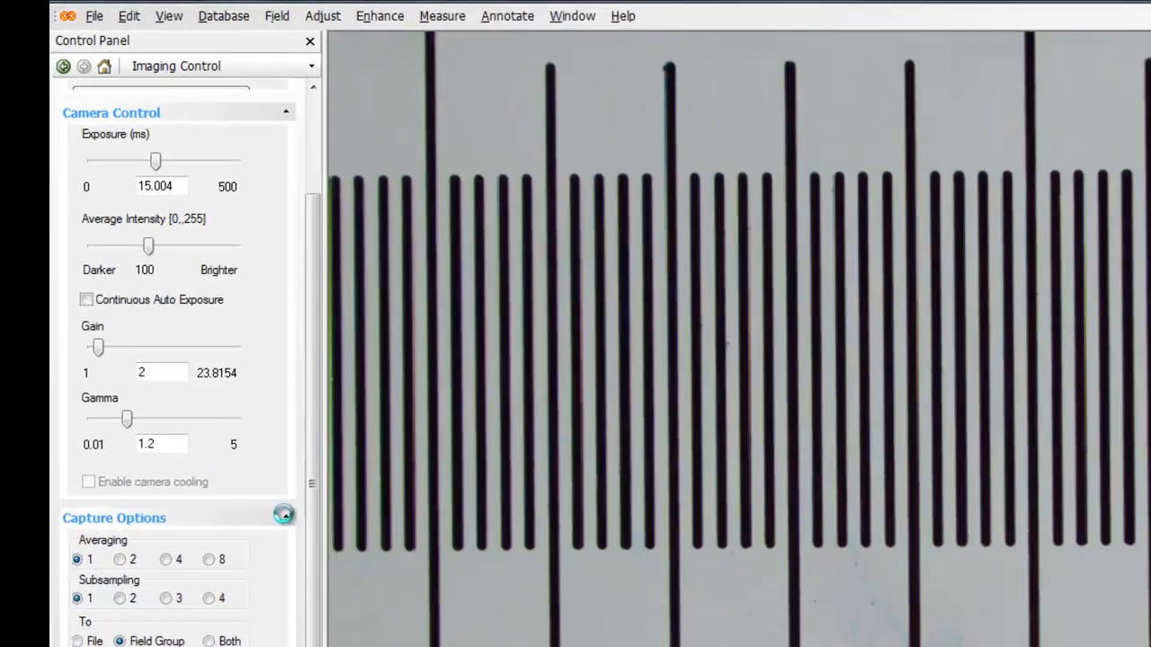
left_click(233, 361)
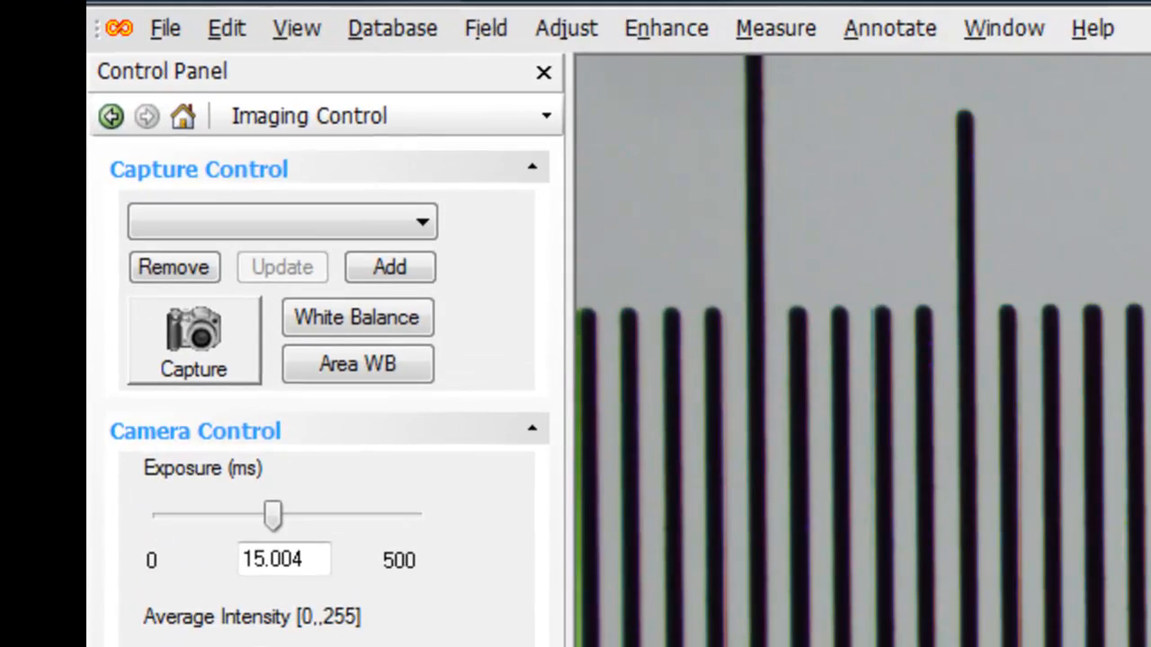
- Capture a still image of the stage micrometer, move its window clear of the preview, and turn off Fit to Window for it
left_click(149, 297)
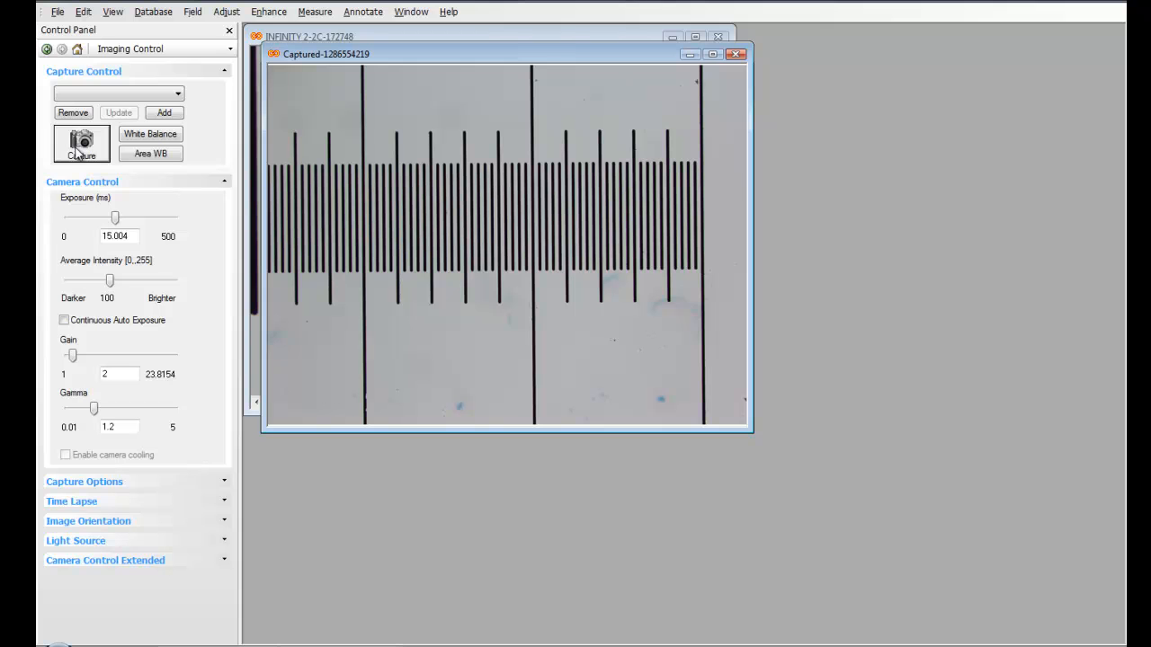
left_click_drag(396, 53, 523, 111)
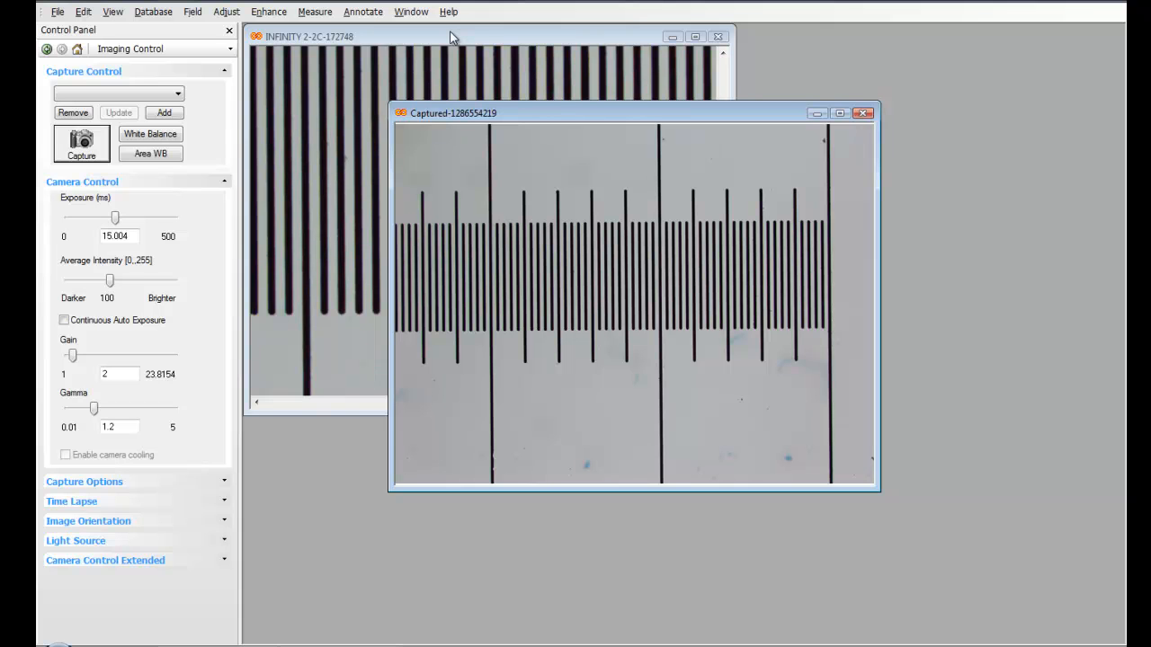
left_click(113, 11)
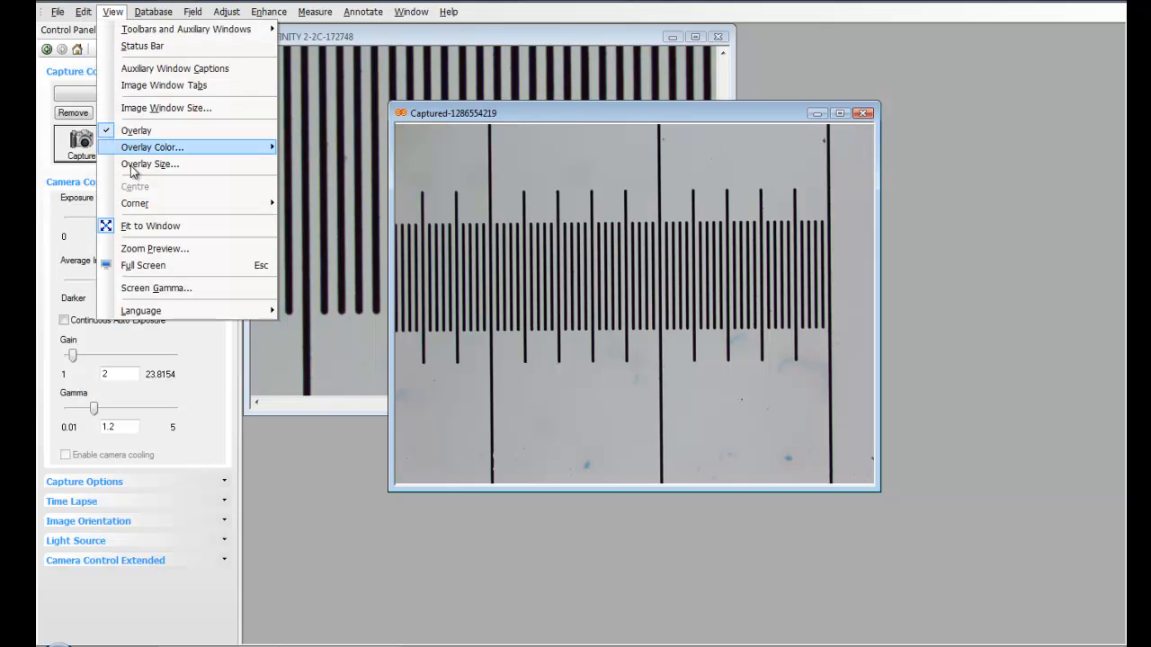
left_click(150, 226)
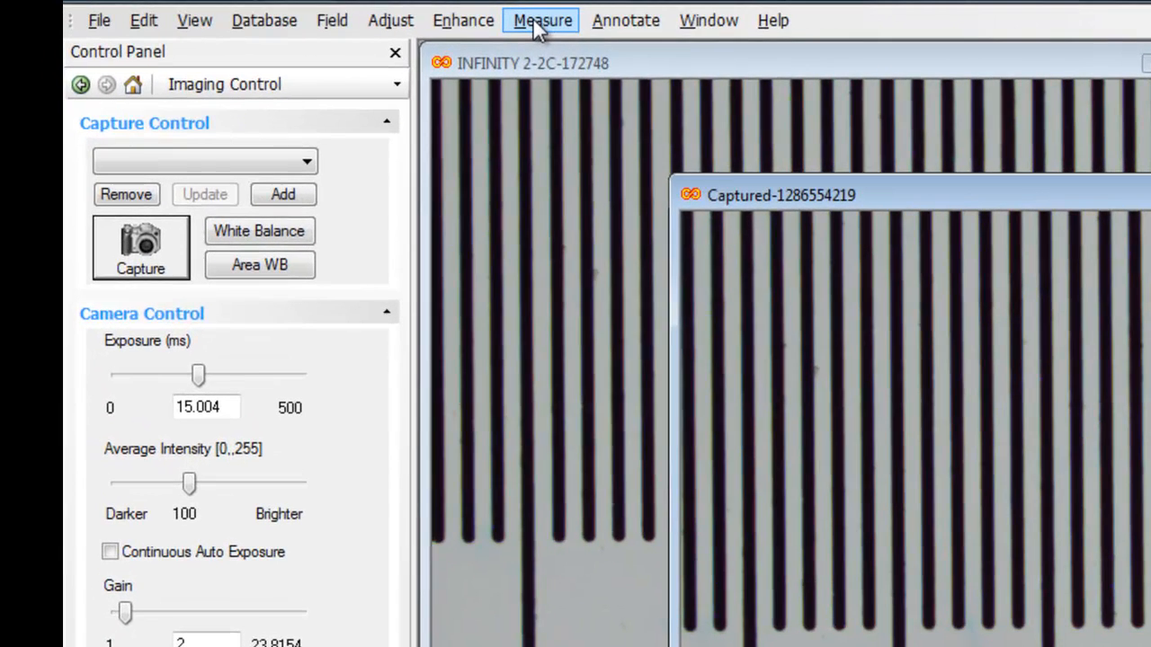
- Start a calibration on the captured image and draw a horizontal line spanning four intervals between the longer scale marks
left_click(364, 14)
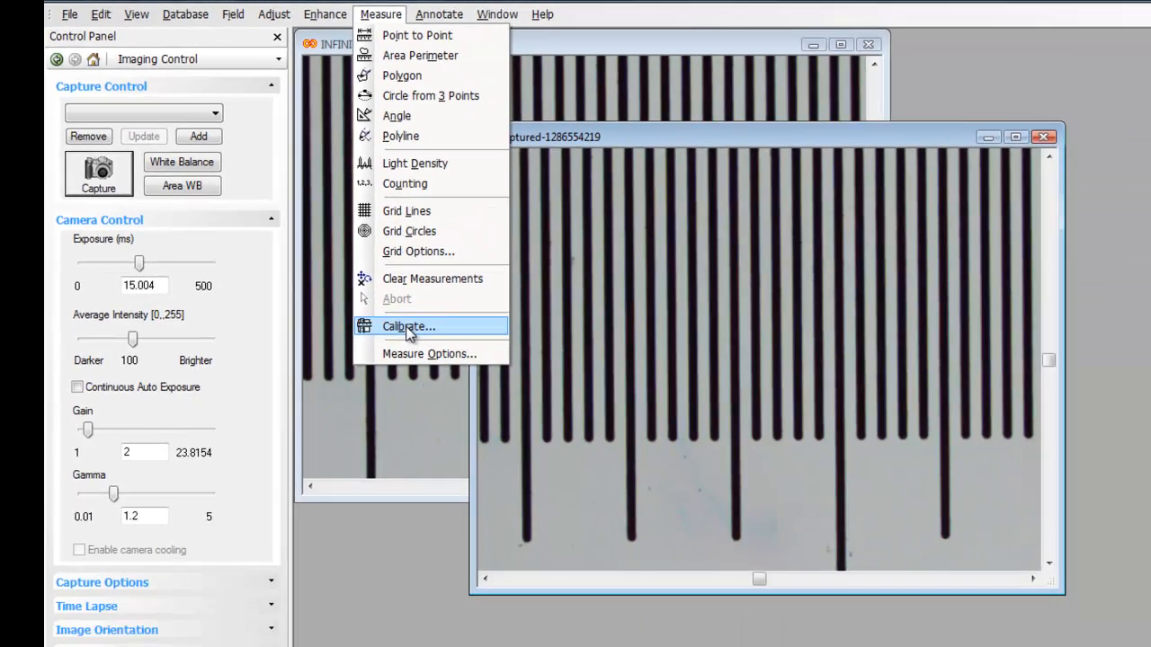
left_click(580, 466)
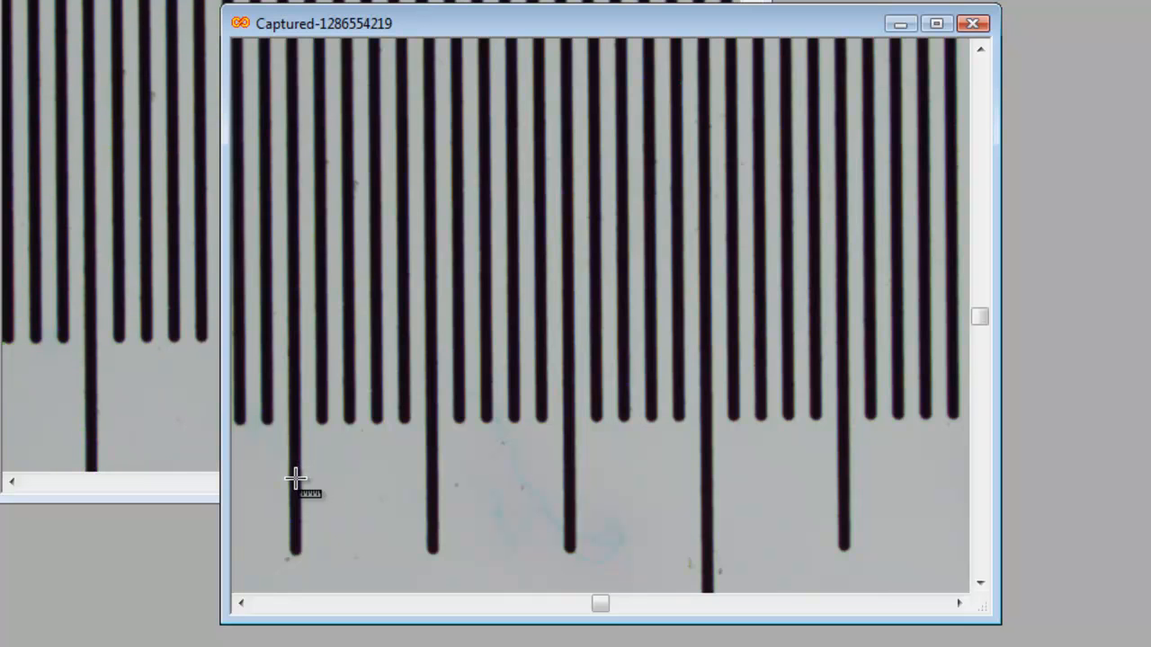
mouse_move(296, 479)
left_mouse_down()
mouse_move(646, 475)
mouse_move(913, 422)
mouse_move(853, 486)
mouse_move(843, 480)
left_mouse_up()
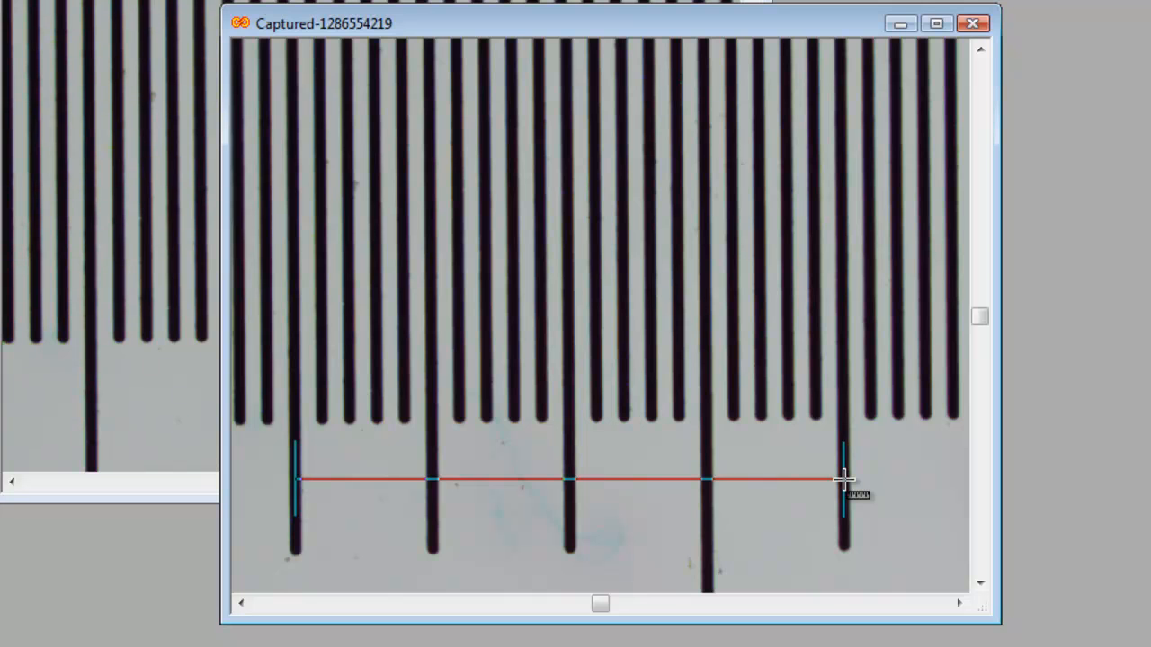
left_click_drag(843, 480, 843, 480)
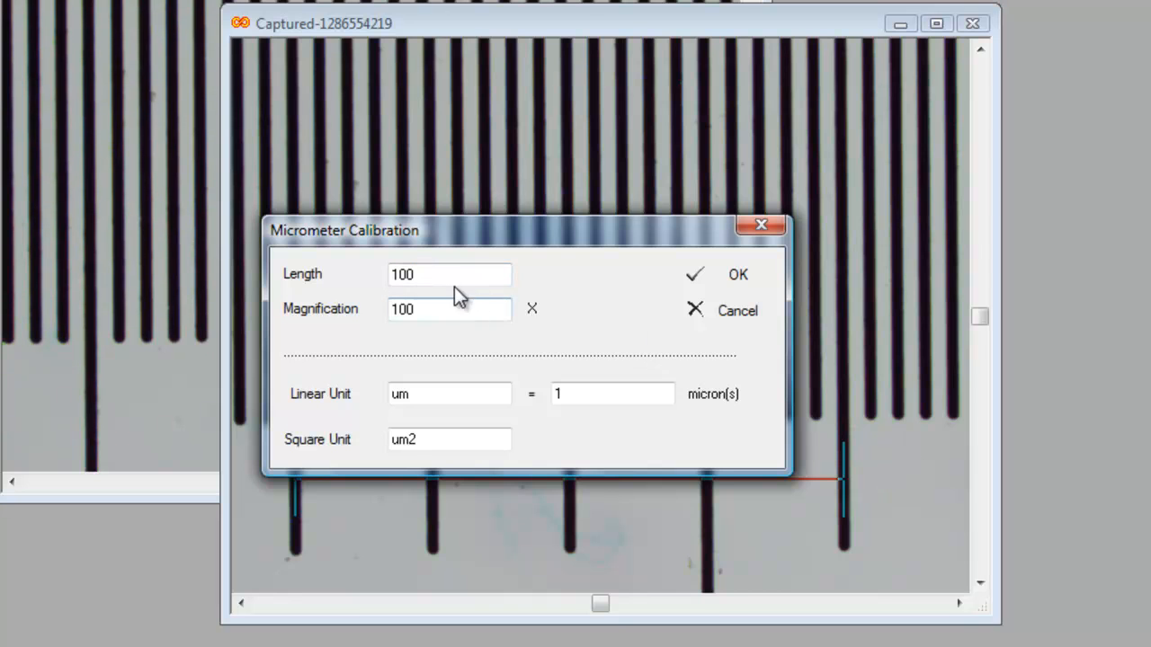
- Set the calibration length to 400 and the magnification to 10X
left_click_drag(419, 274, 389, 278)
left_click(419, 309)
key("BackSpace")
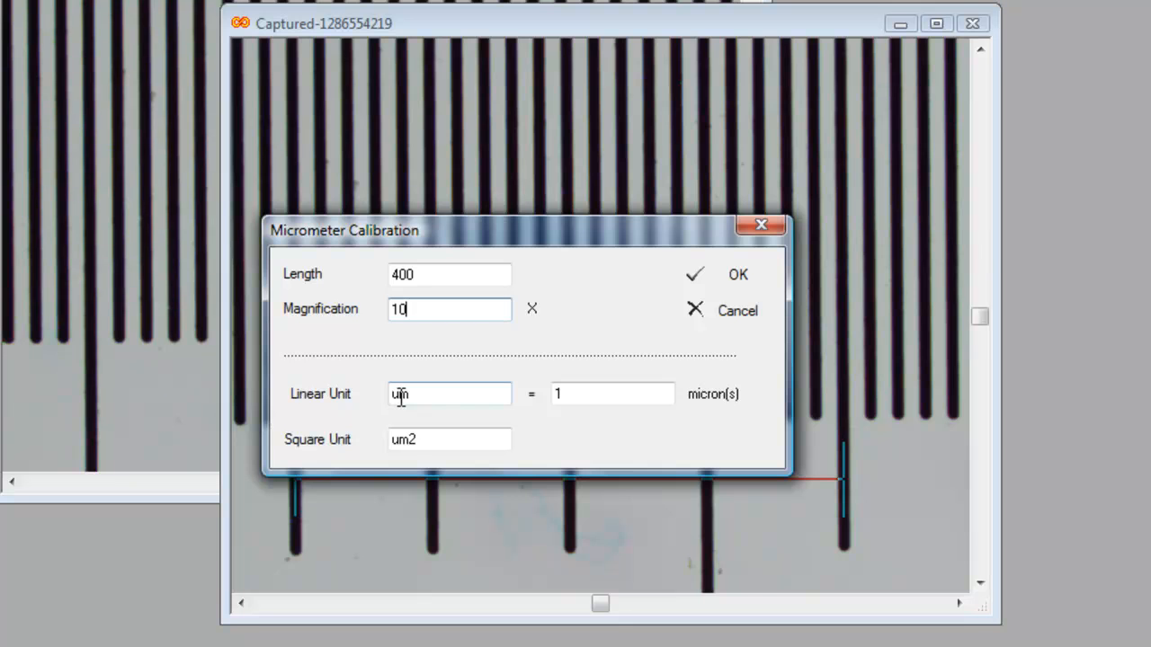
- Define the calibration units as mm and mm2, with one linear unit equal to 1000 microns
left_click_drag(398, 395, 384, 396)
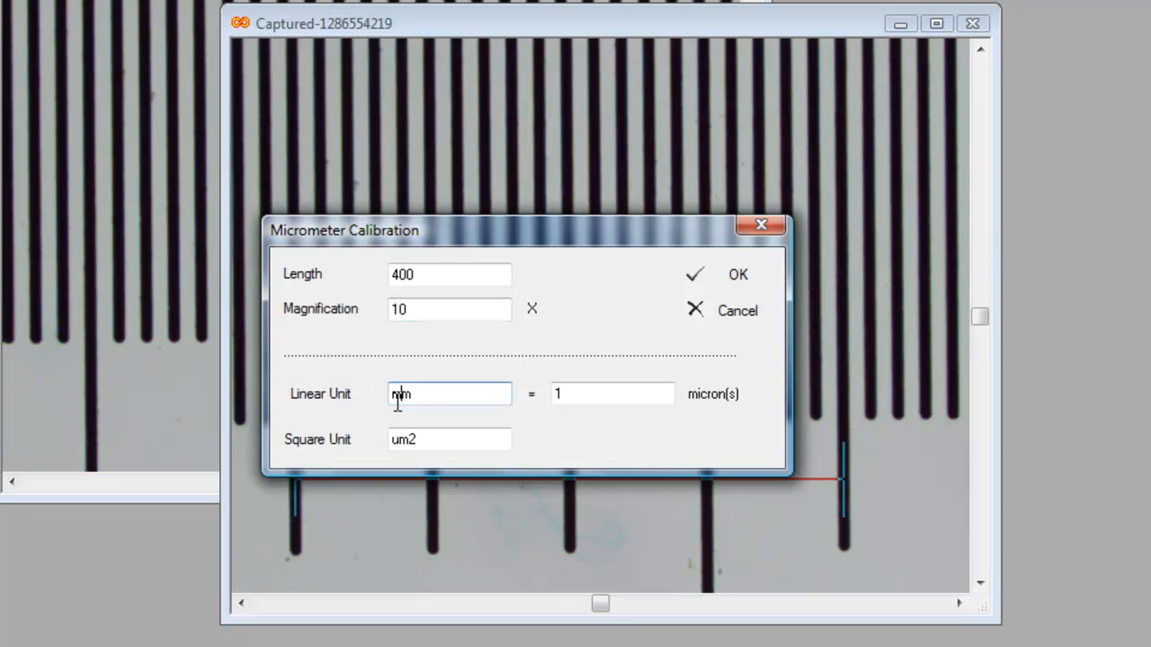
left_click_drag(398, 438, 389, 439)
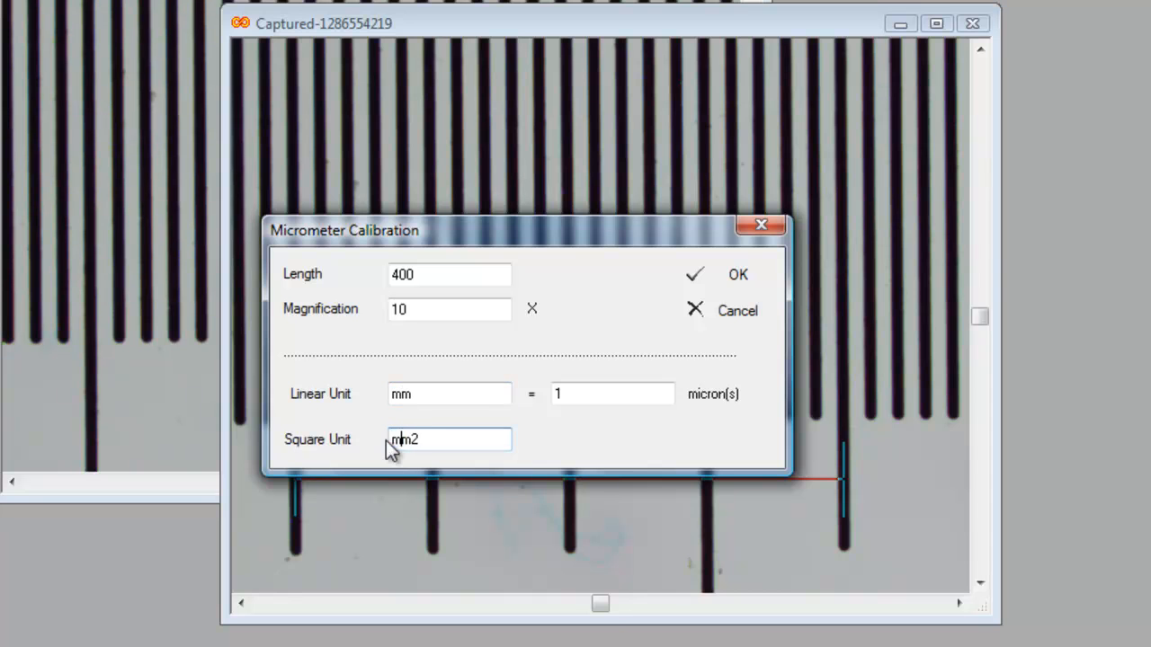
left_click(404, 392)
left_click(578, 390)
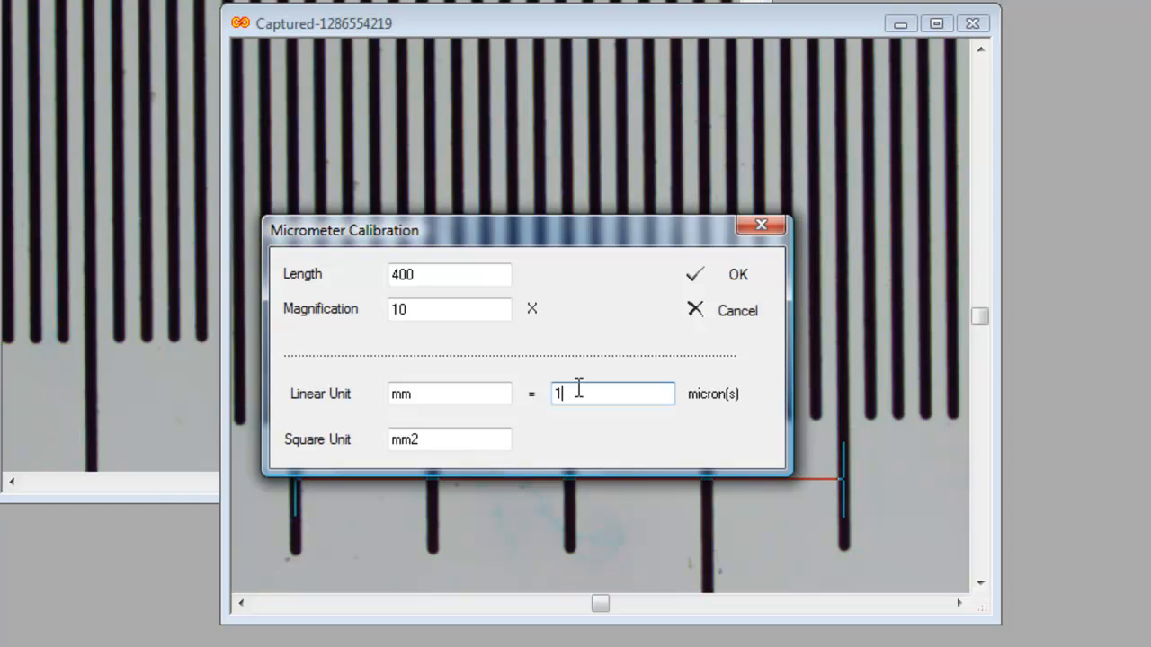
type("000")
left_click(436, 397)
left_click(580, 396)
- Define the calibration units as in and in2, with one linear unit equal to 25400 microns
double_click(385, 399)
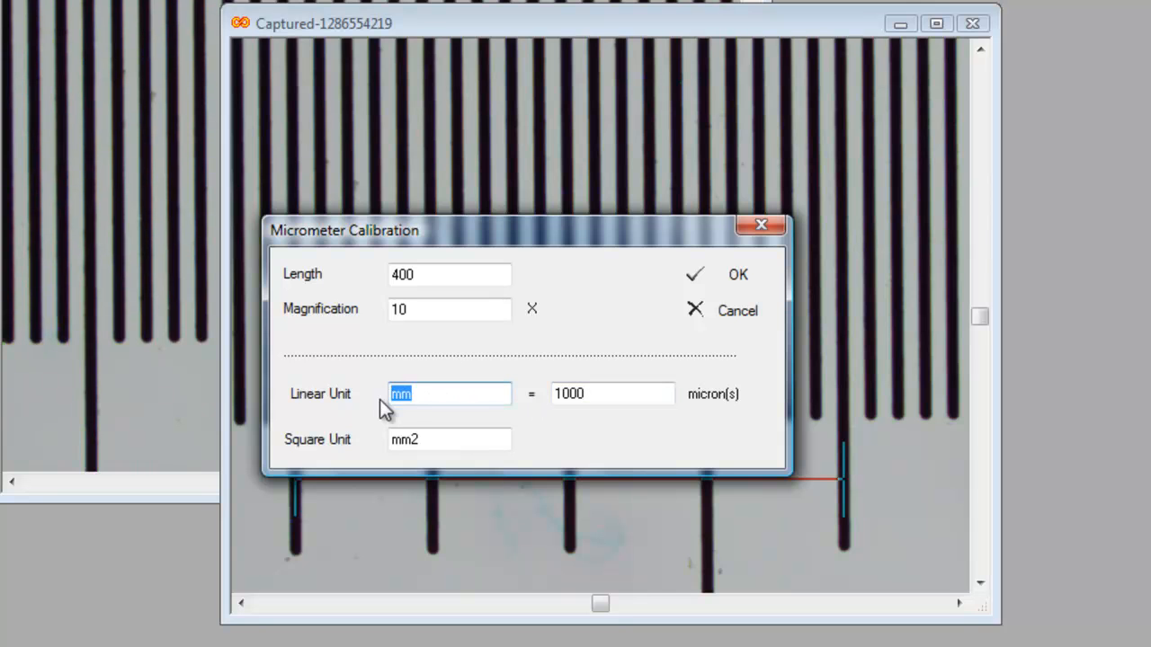
type("in")
left_click_drag(411, 438, 389, 439)
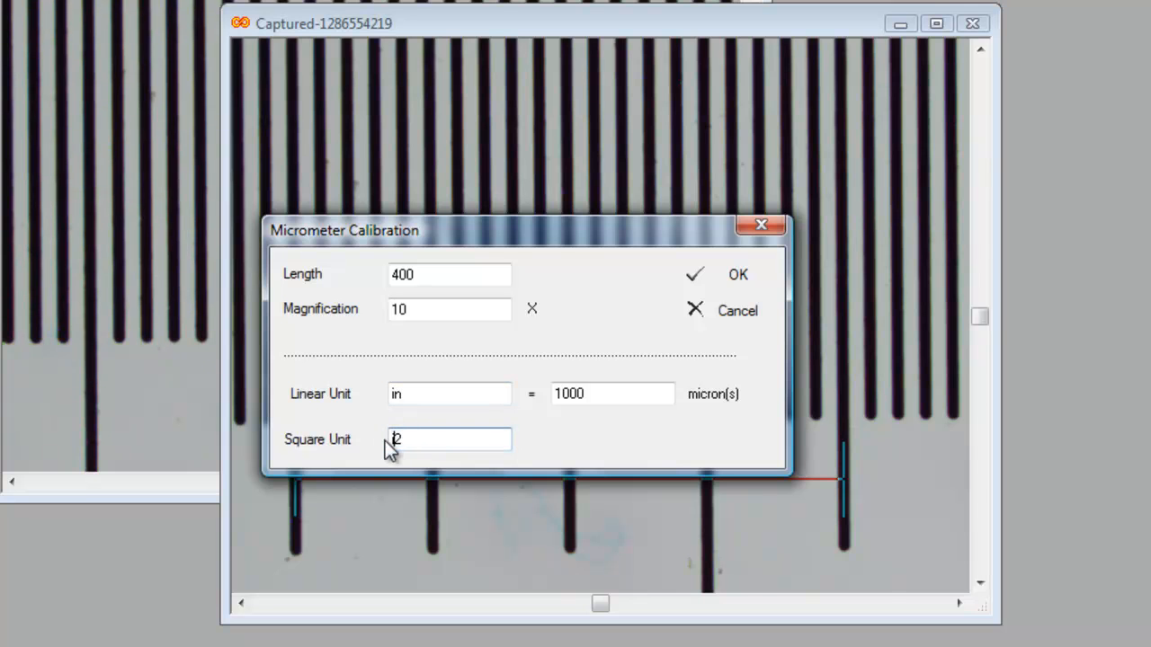
left_click_drag(585, 393, 554, 394)
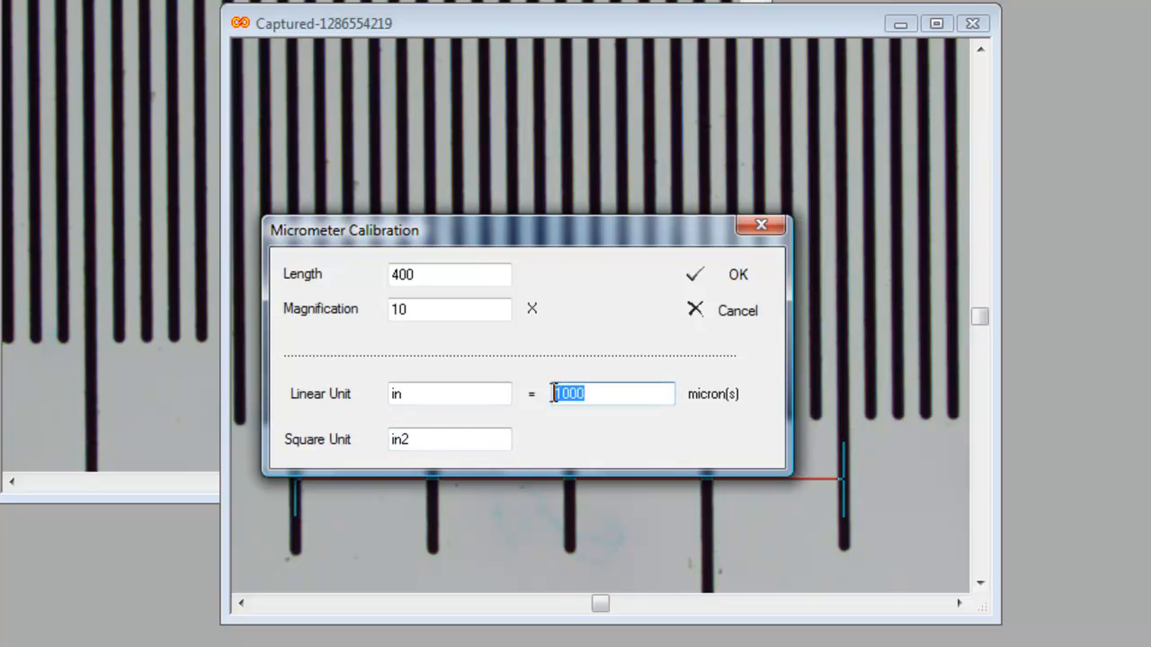
type("25400")
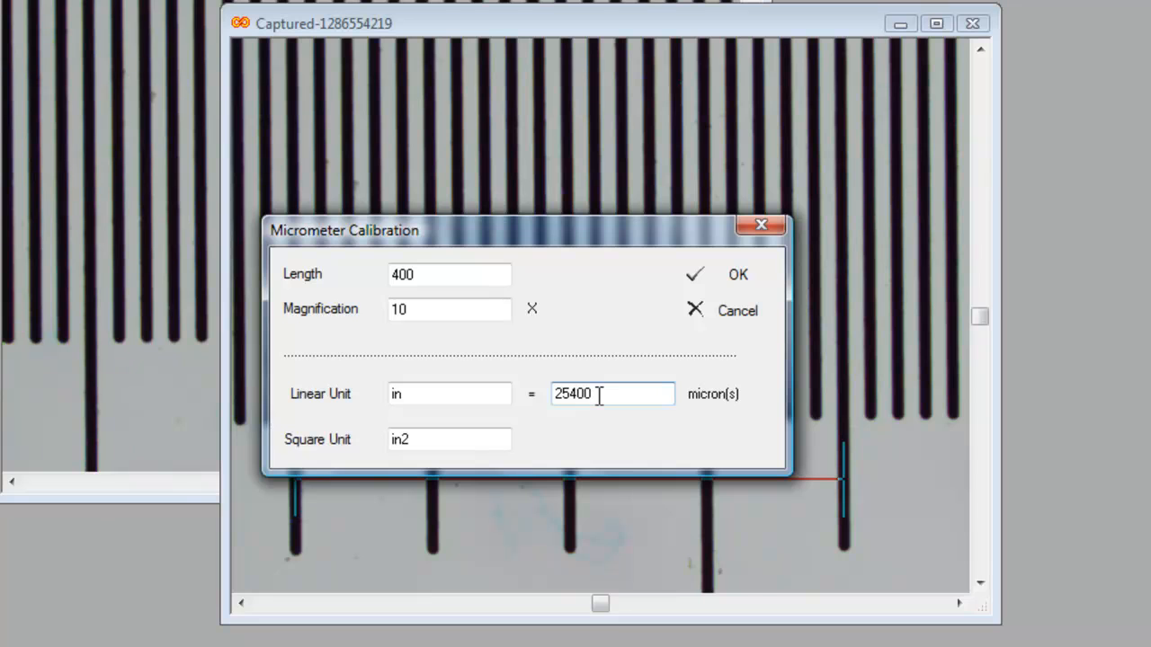
- Set the calibration units to um and um2, with one linear unit equal to 1 micron, and accept the calibration
left_click_drag(417, 396, 375, 401)
type("um")
left_click_drag(407, 438, 383, 439)
type("um")
left_click_drag(593, 394, 531, 396)
type("1")
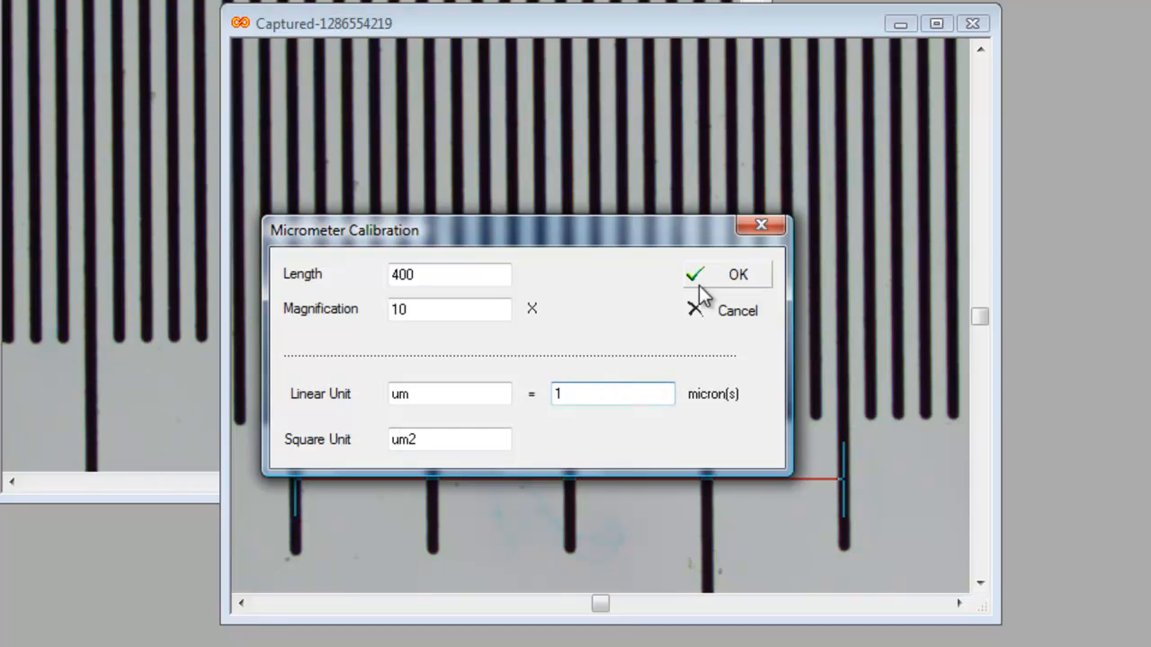
left_click(735, 278)
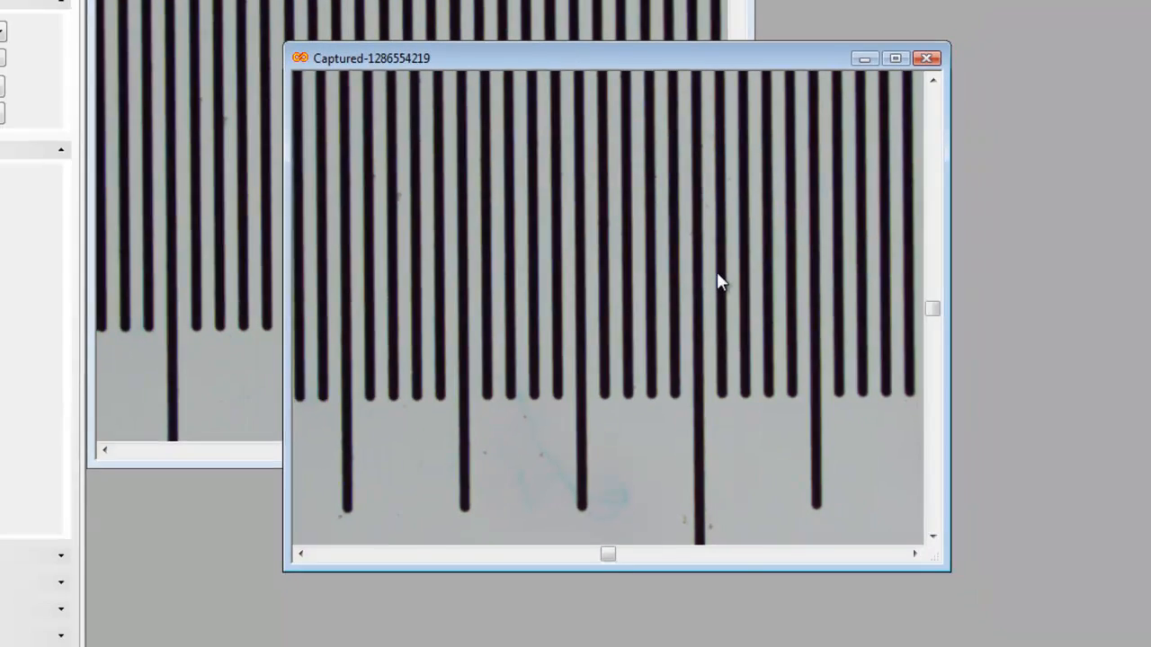
- Check the calibration with a point-to-point measurement across four intervals between the longer scale marks on the captured image
scroll(640, 199, "right", 1)
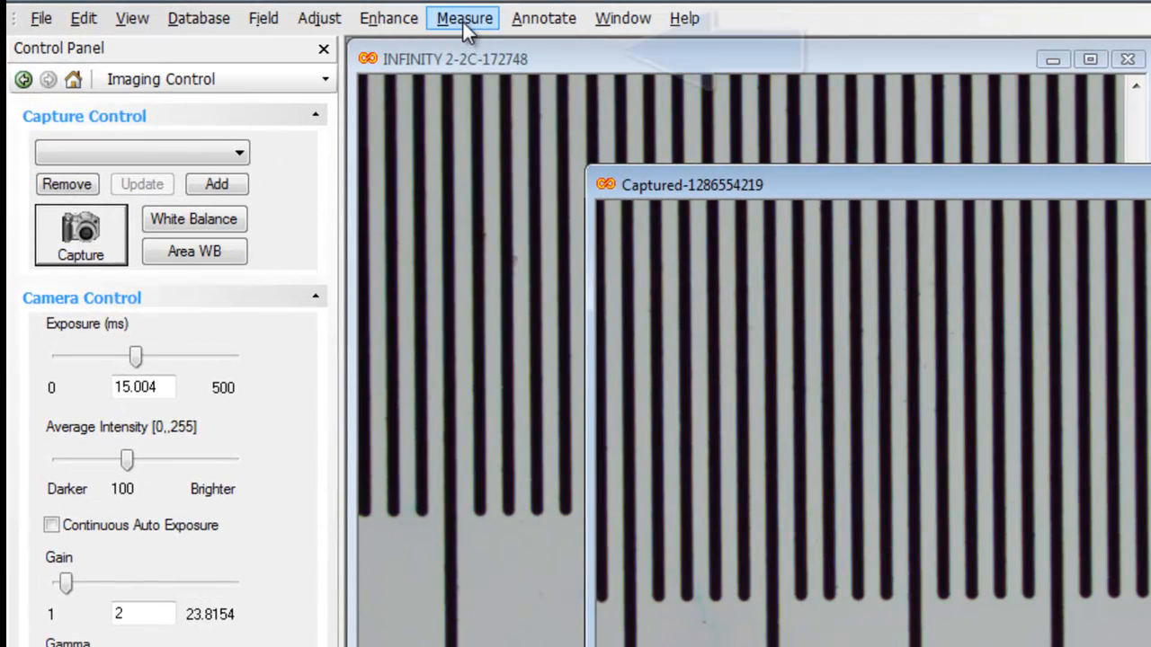
left_click(395, 16)
left_click(481, 47)
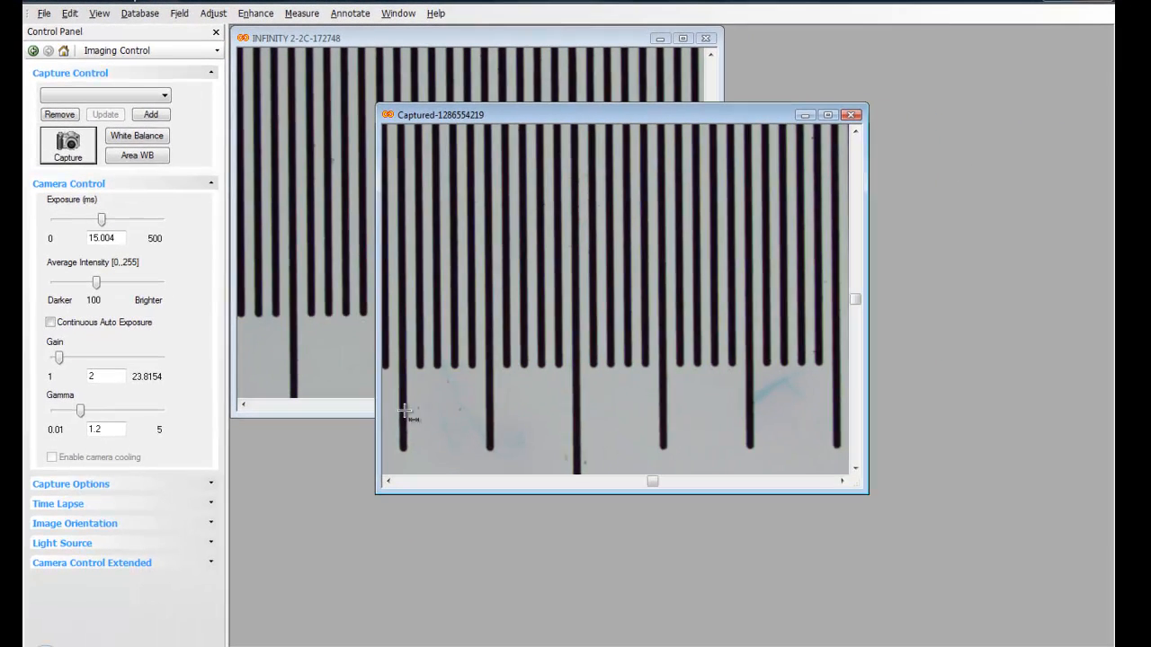
left_click(403, 410)
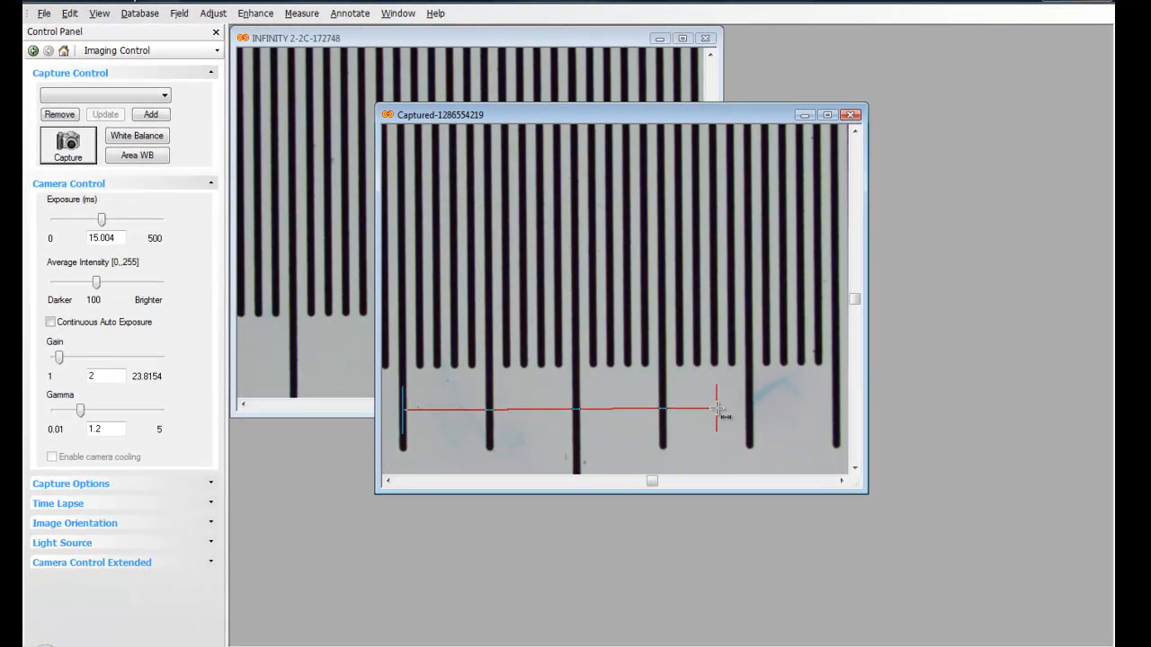
left_click(749, 409)
left_click(750, 410)
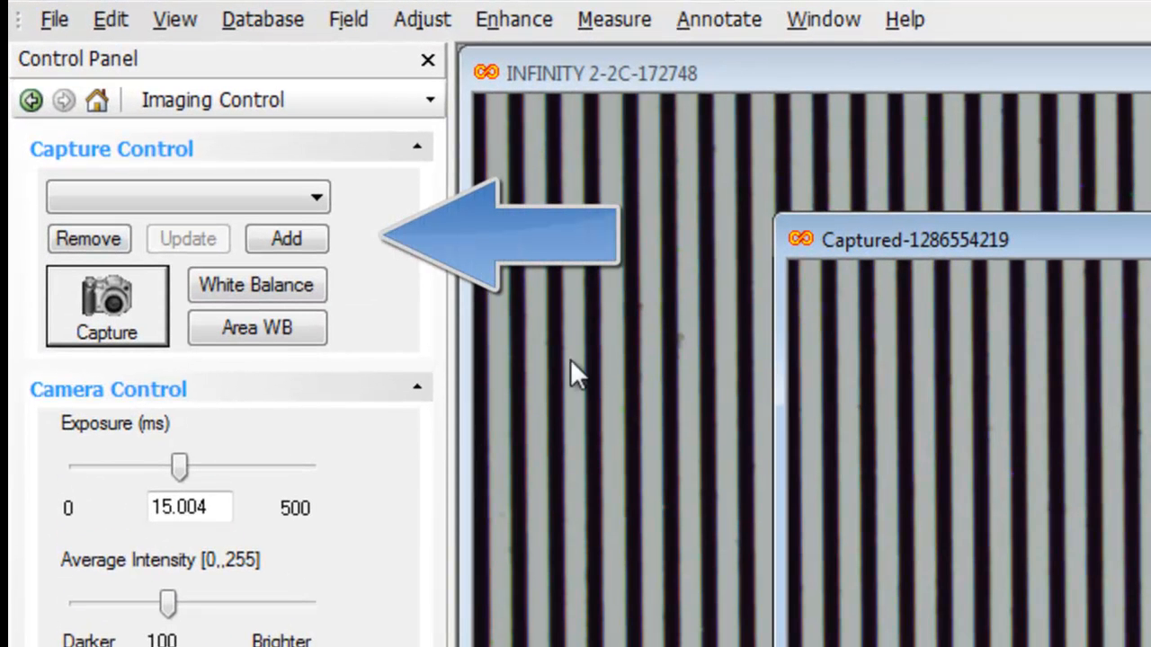
- Save the current calibration and camera settings as a preset named "10x - sample" and check it in the preset list
left_click(281, 240)
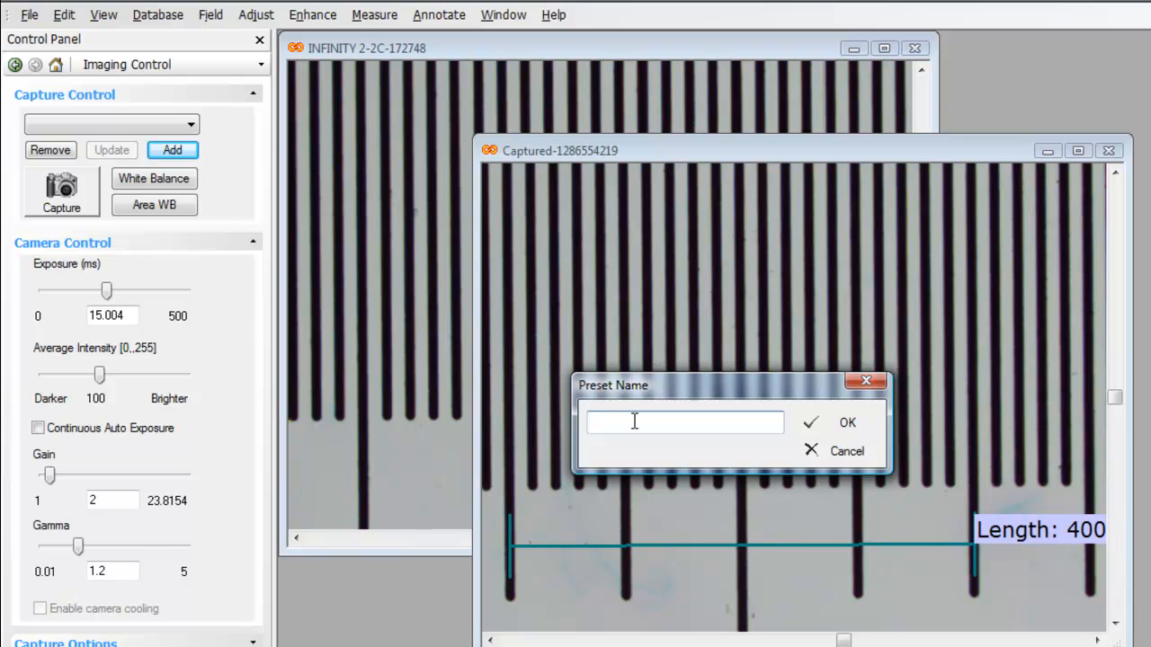
type("10x -")
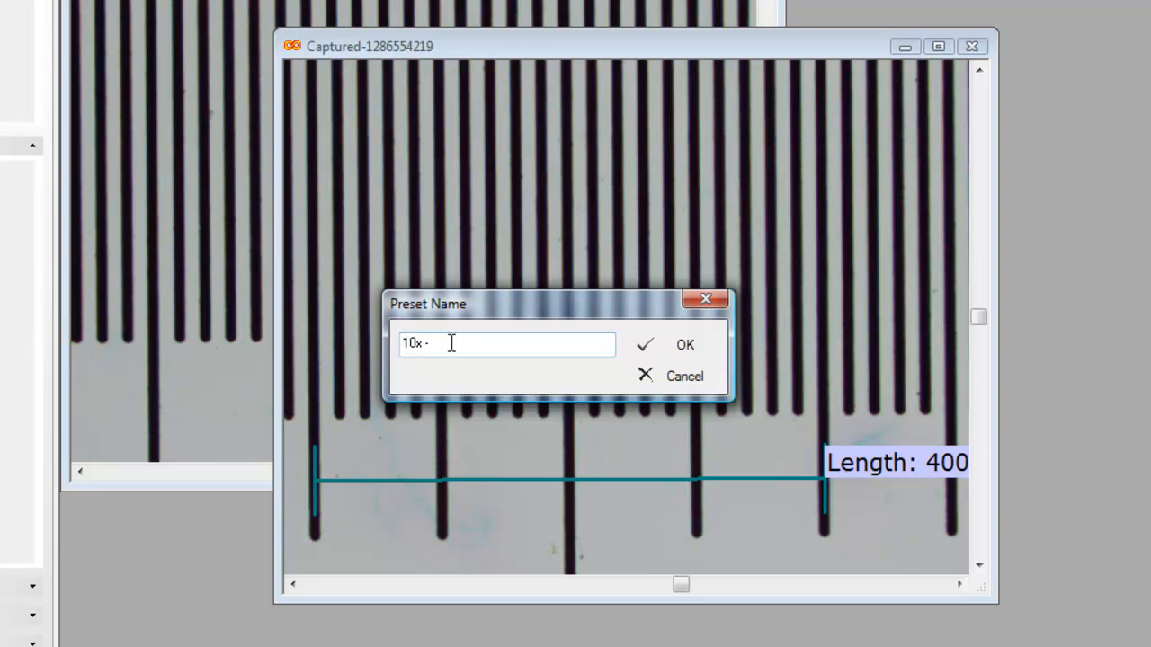
type("sample")
left_click(685, 347)
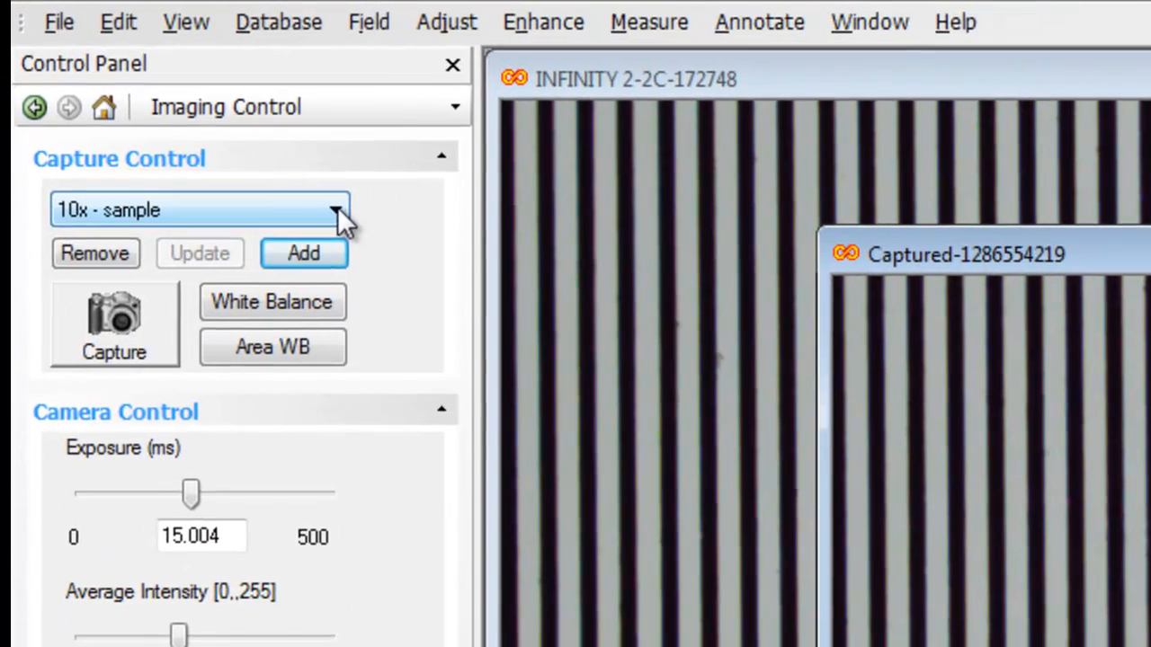
left_click(338, 210)
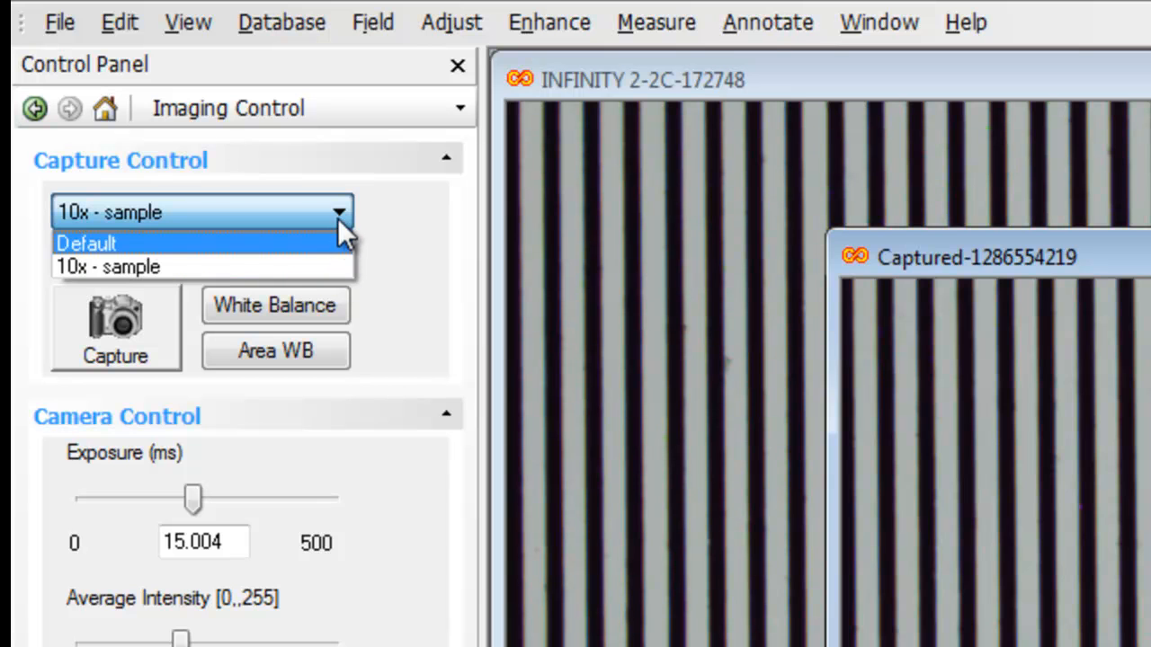
left_click(384, 226)
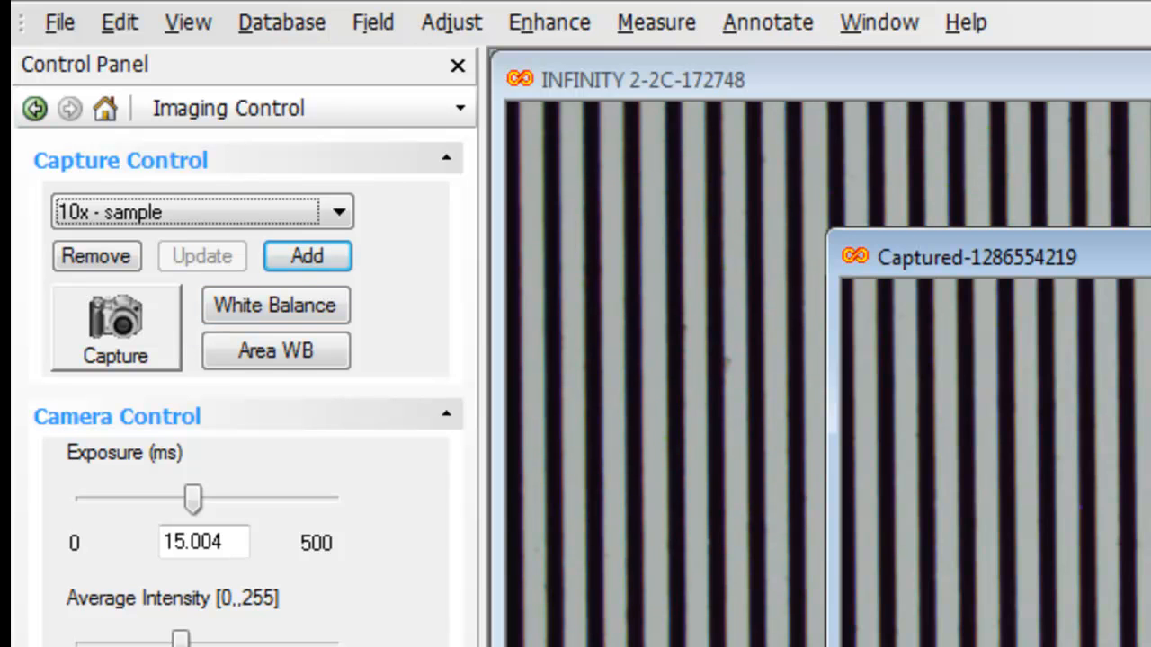
- Turn on the status bar display
left_click(177, 31)
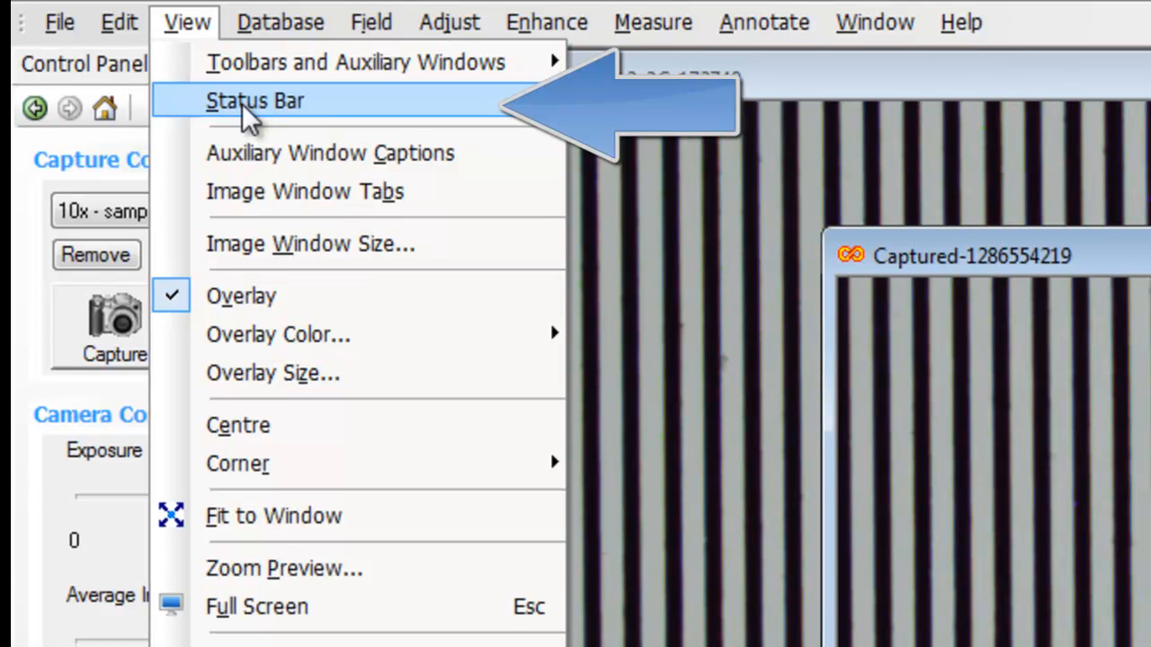
left_click(244, 106)
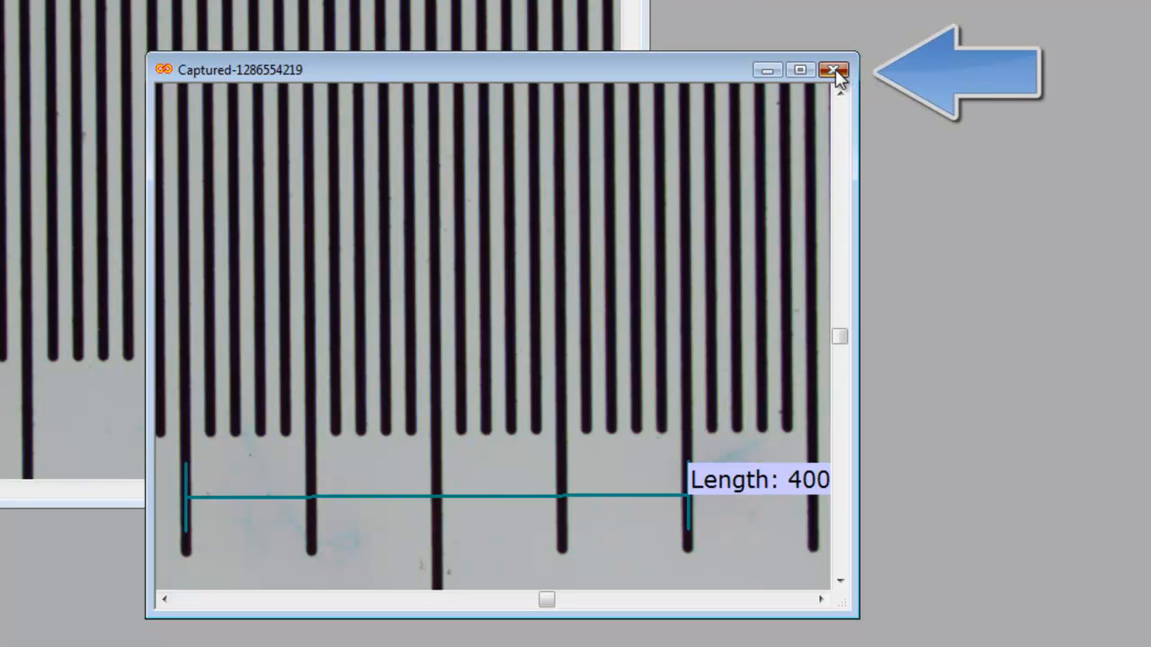
- Close the measured captured image without saving it and fit the live camera preview to its window
left_click(834, 71)
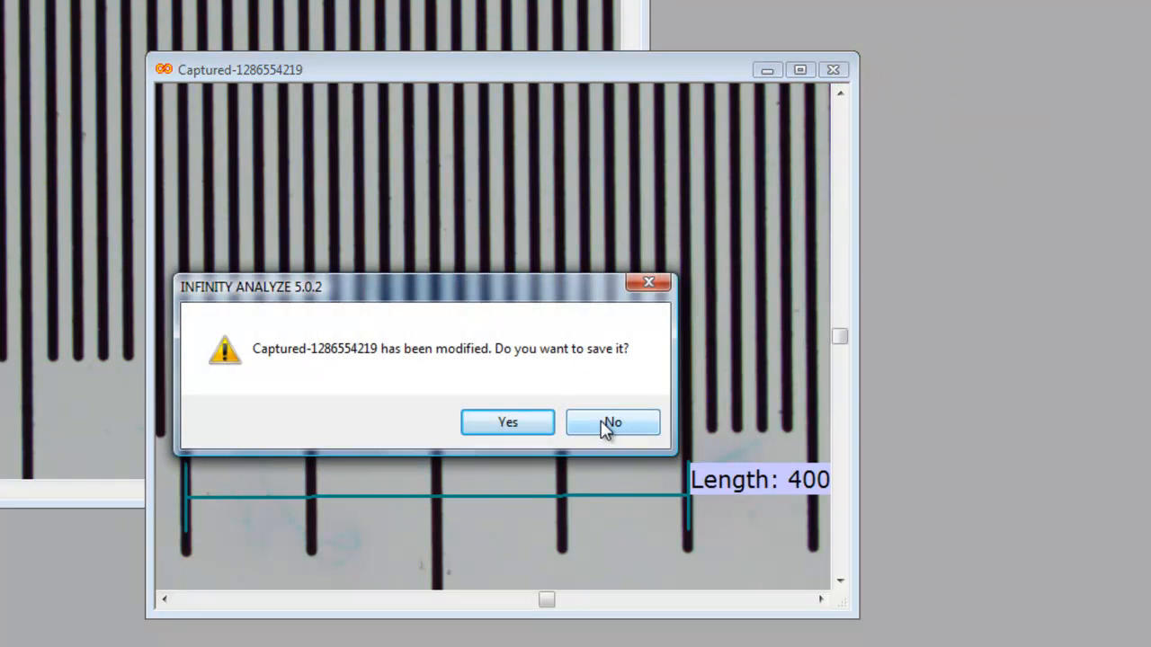
left_click(607, 423)
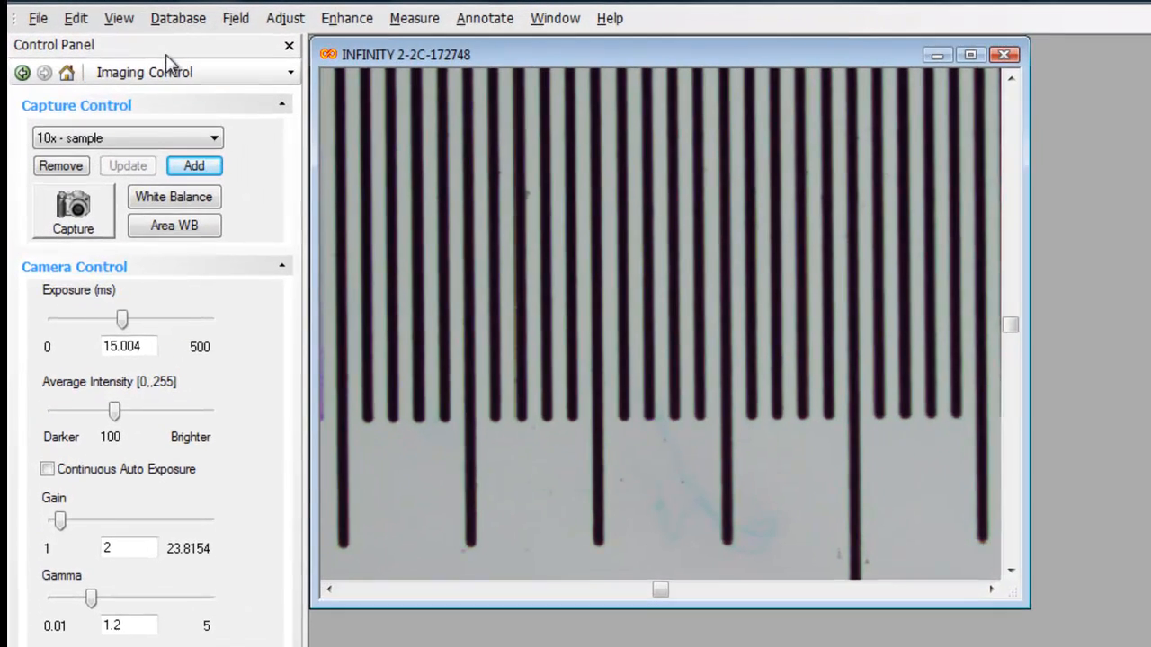
left_click(100, 11)
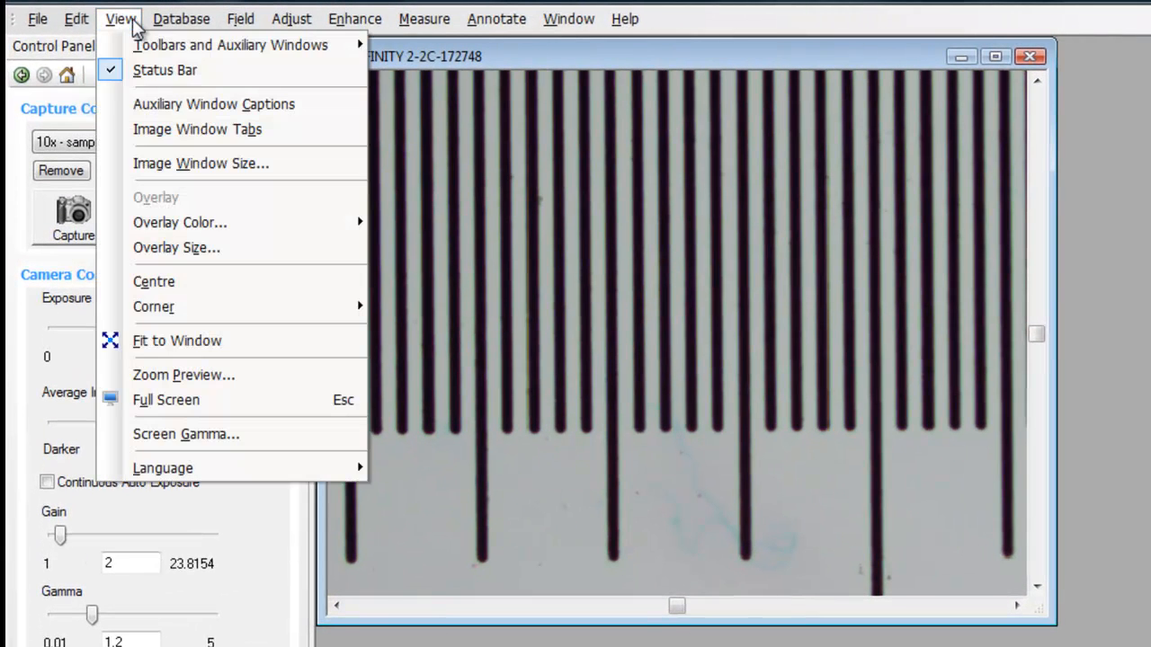
left_click(160, 340)
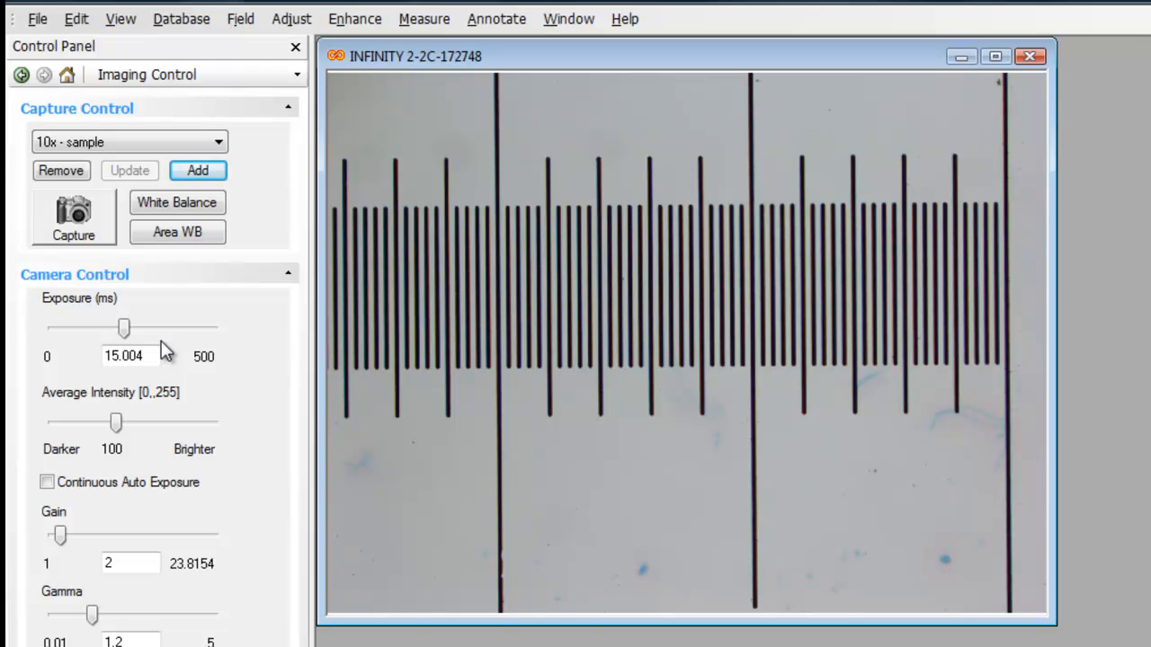
- Capture a new image with the "10x - sample" preset and measure point to point between the first two full-length scale marks
left_click(76, 221)
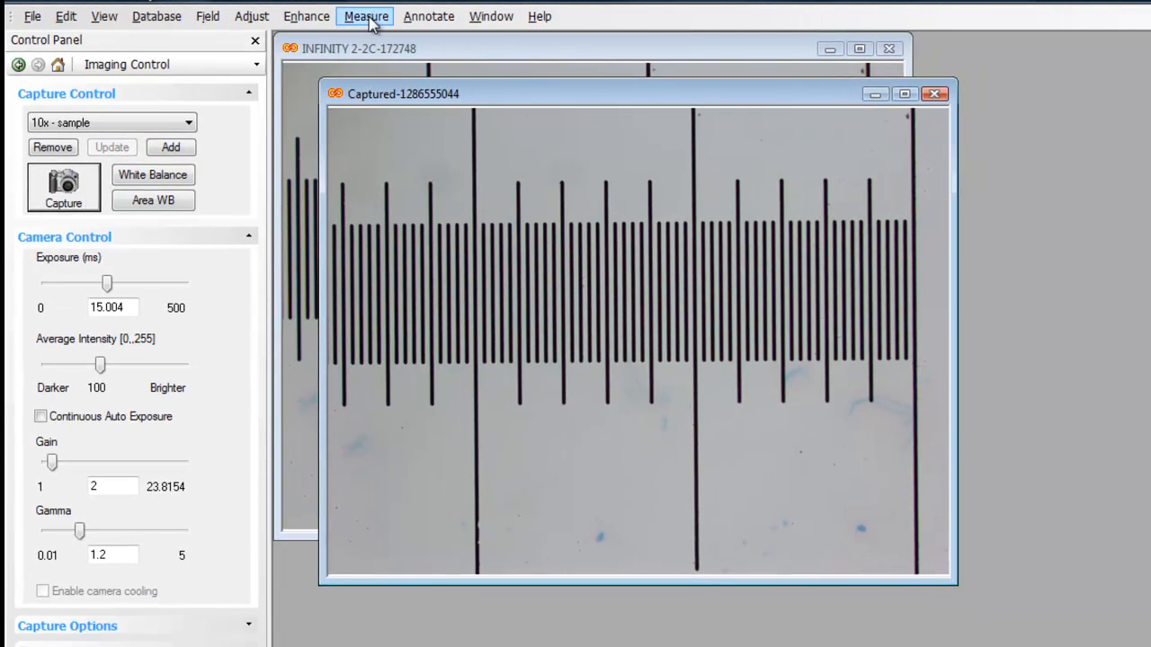
left_click(368, 16)
left_click(386, 41)
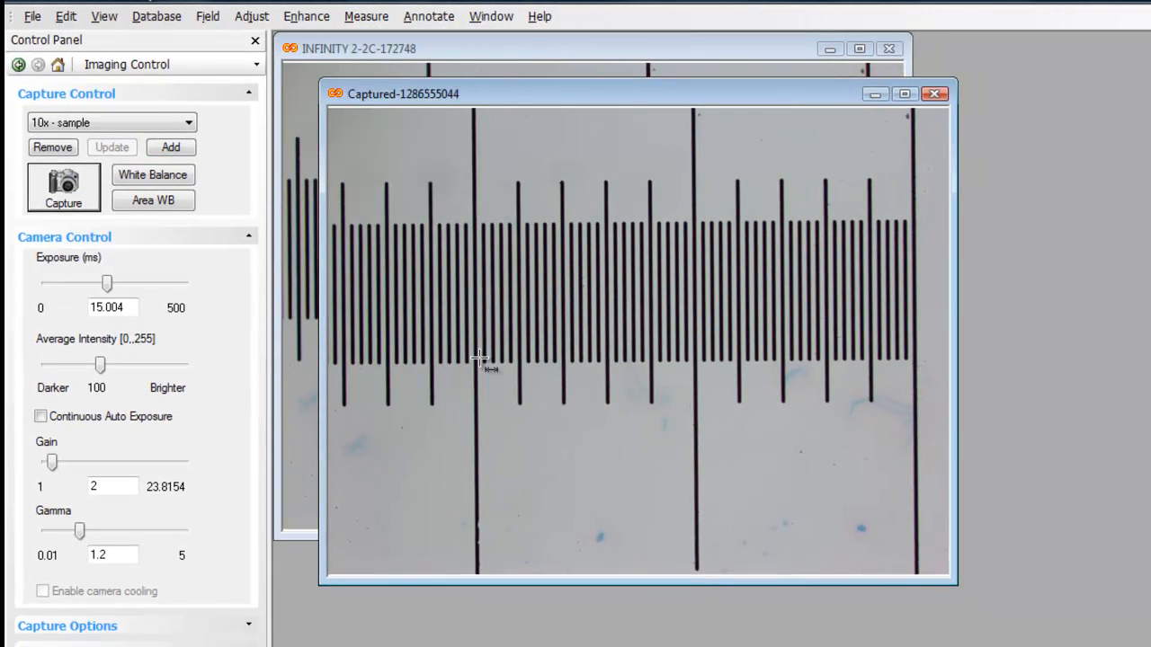
left_click_drag(474, 411, 645, 409)
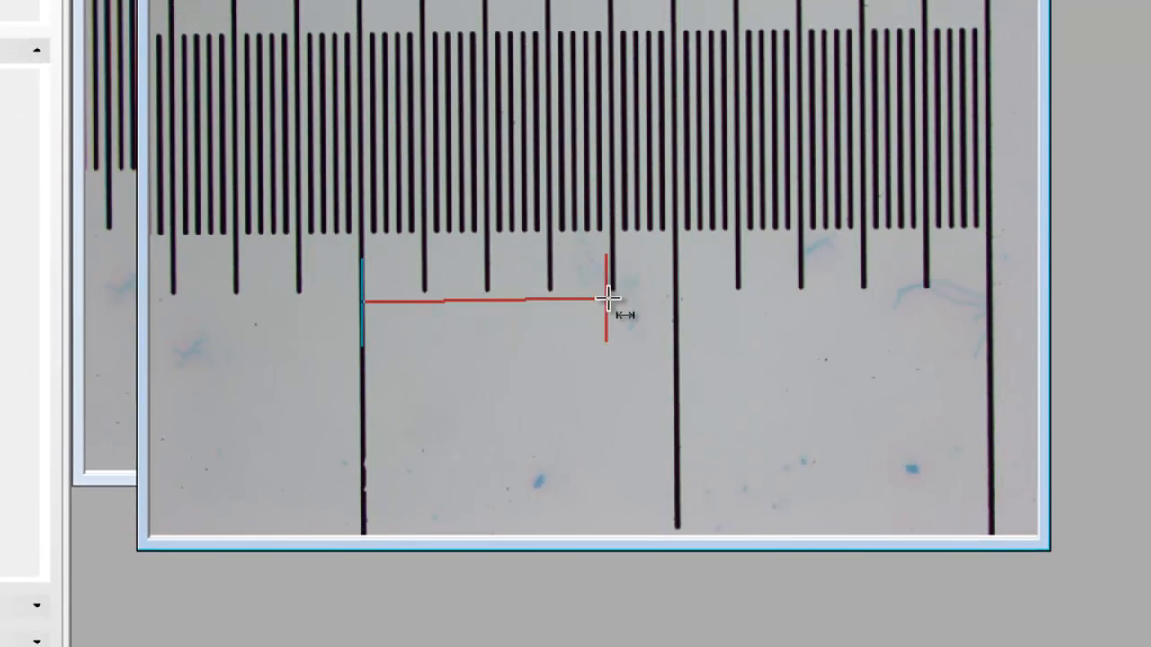
left_click_drag(607, 299, 675, 302)
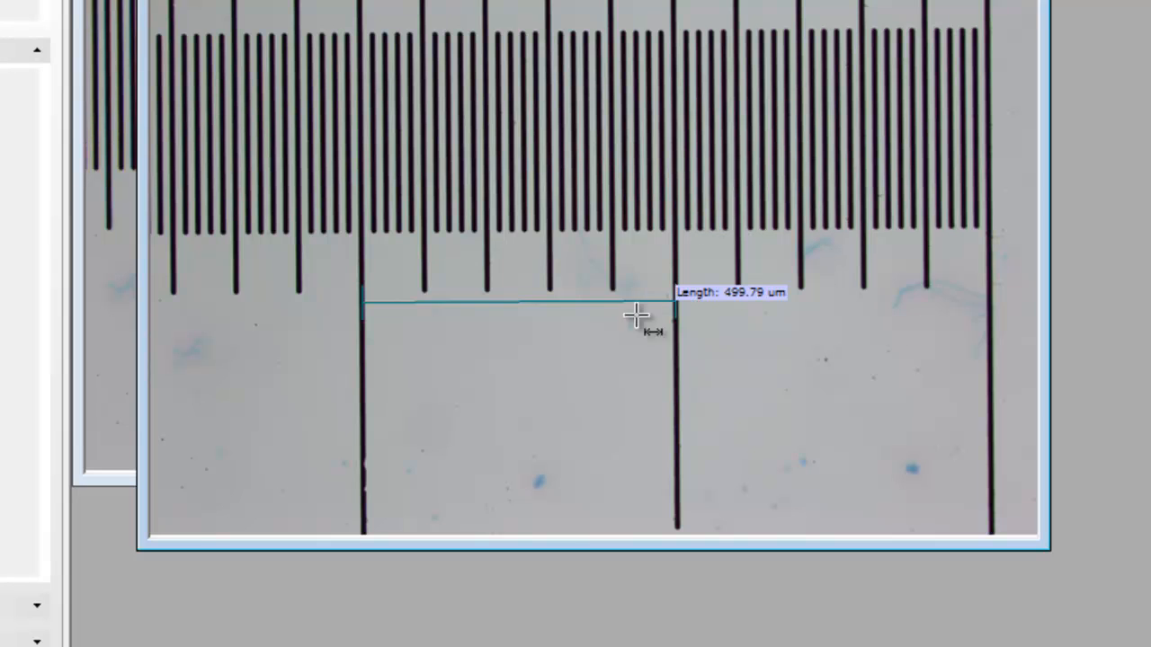